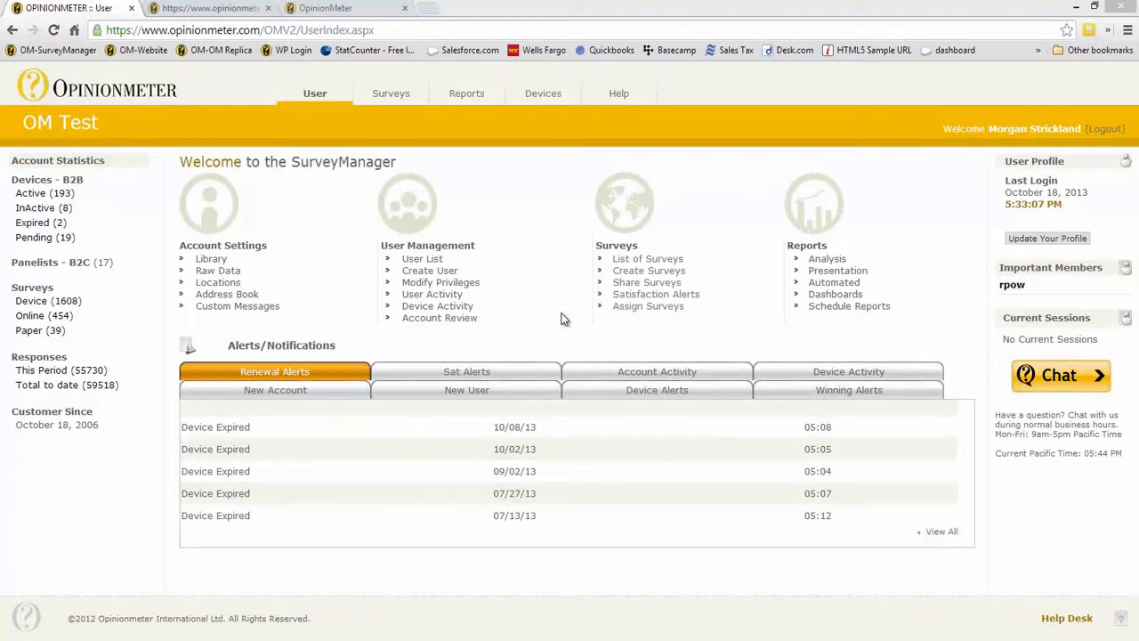
Open the Using Parameters survey for editing from the survey list and review its Customer_ID and Complaint_ID questions.
click(669, 260)
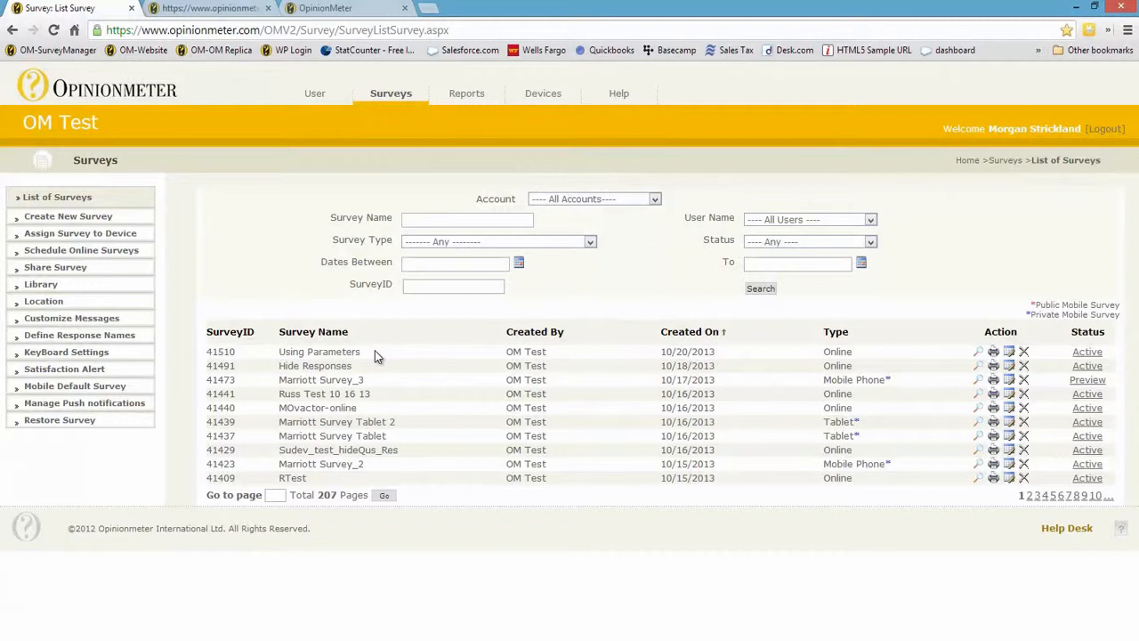
click(1009, 352)
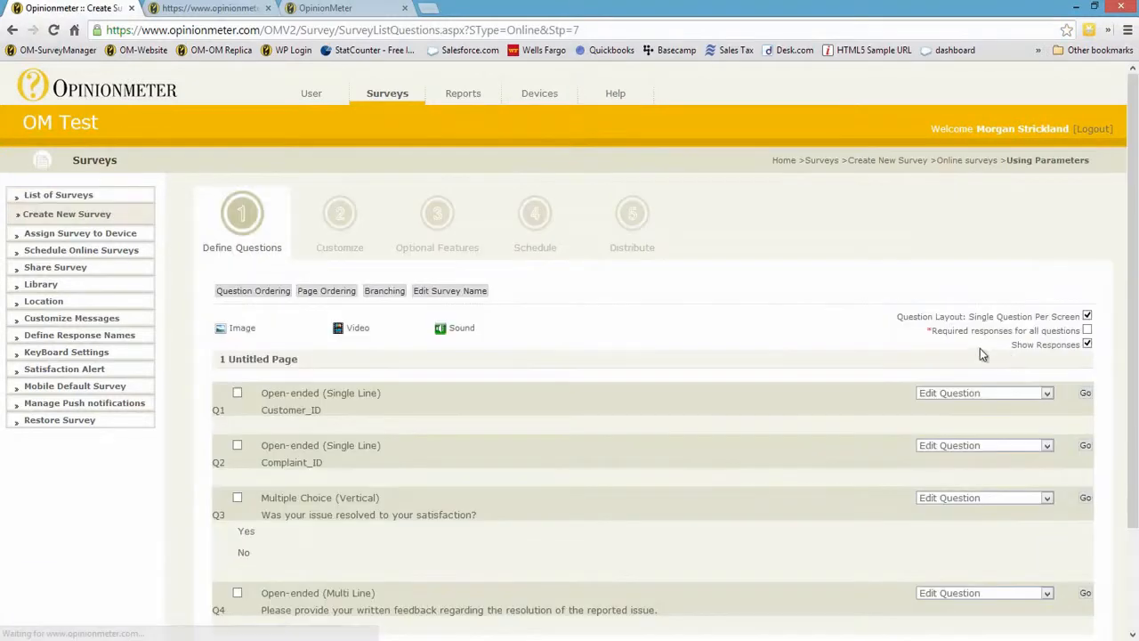
scroll(605, 371, down, 2)
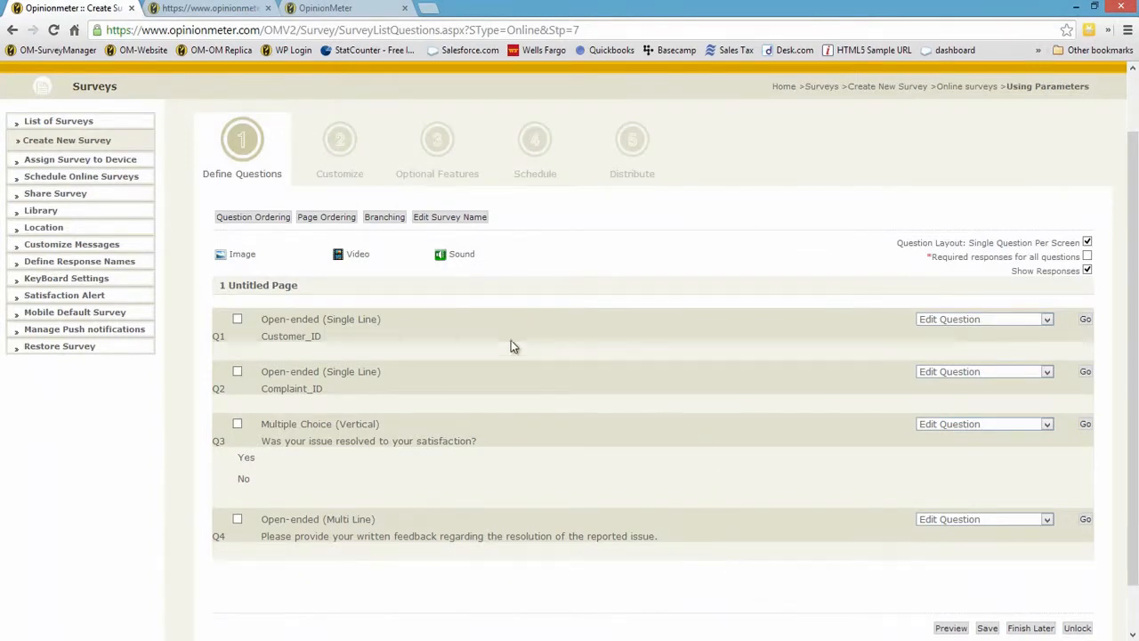
drag(331, 336, 264, 337)
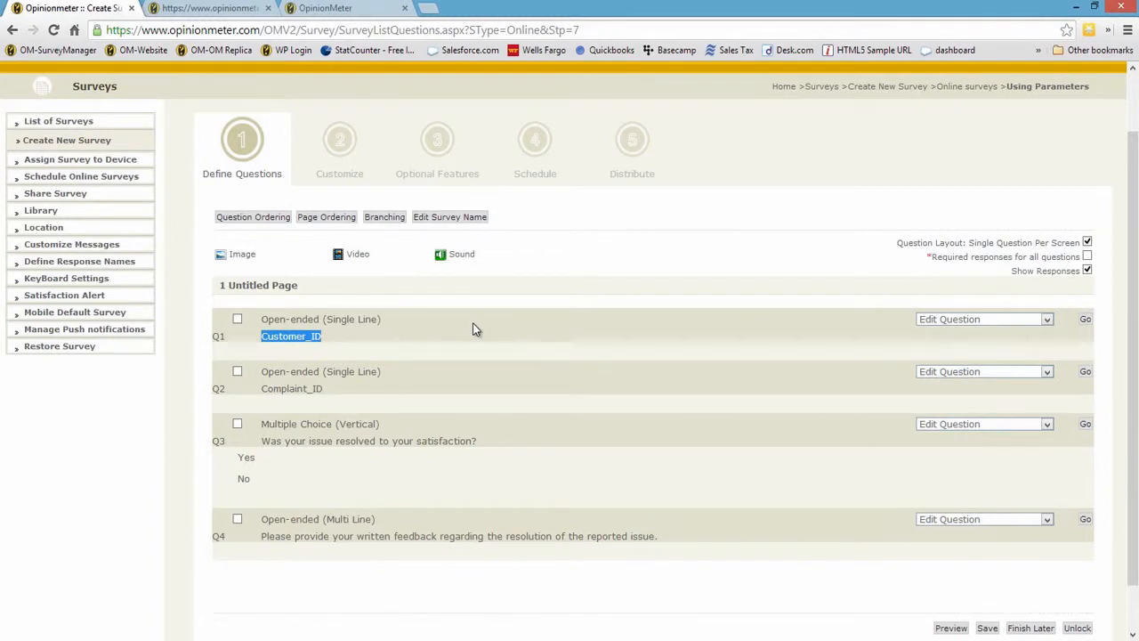
click(413, 391)
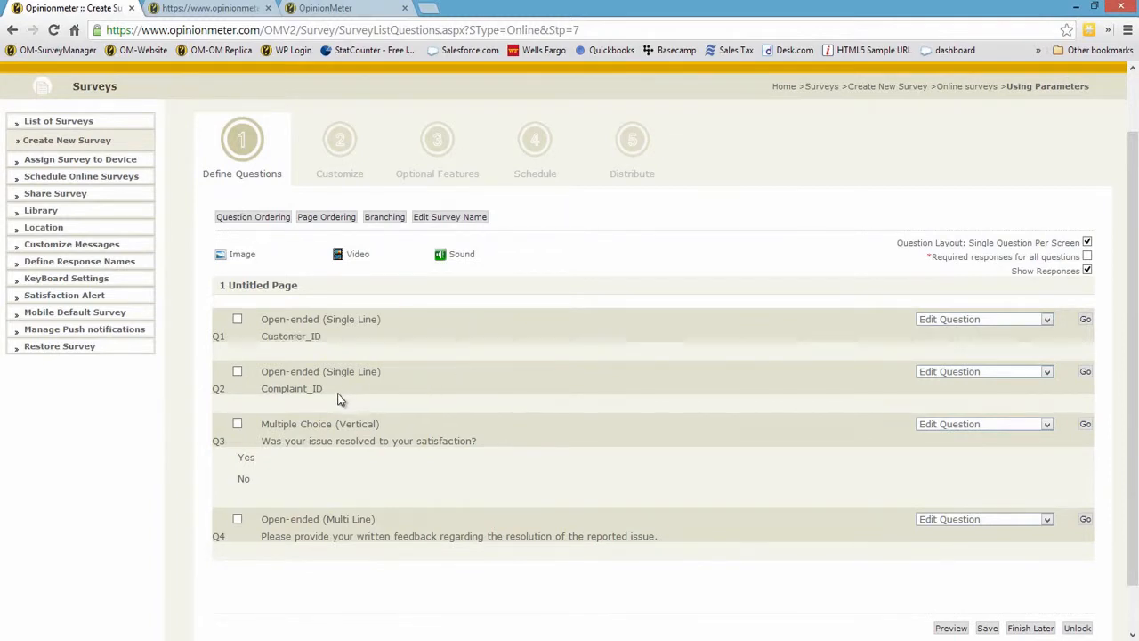
drag(339, 399, 265, 391)
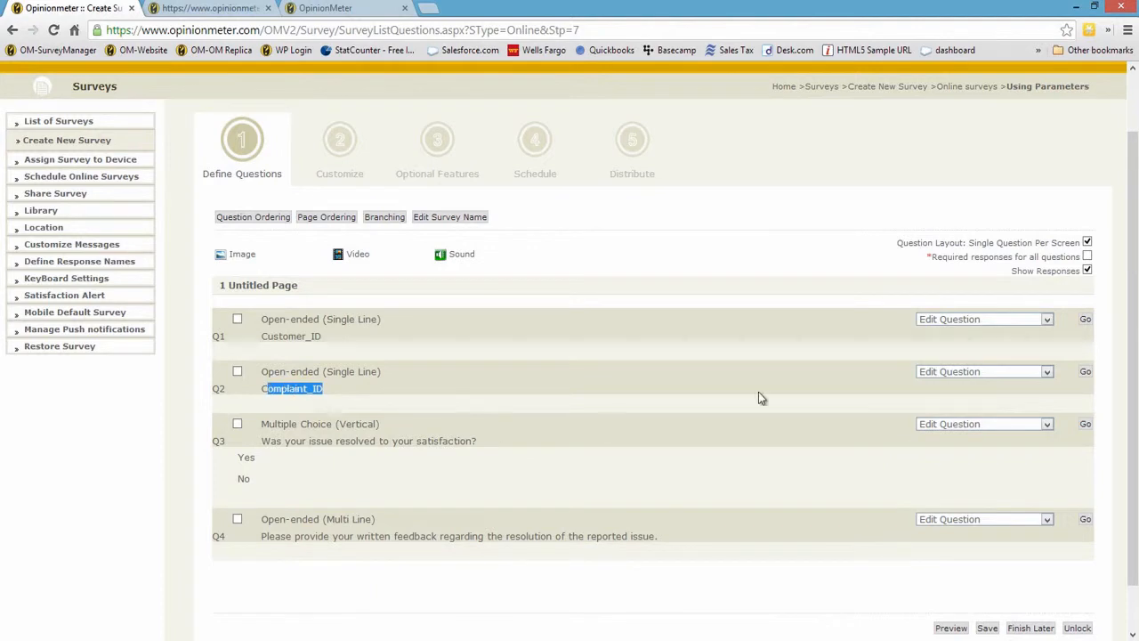
Edit the Customer_ID question, keep it marked as hidden for customer parameter Param1, and save the question.
click(1085, 319)
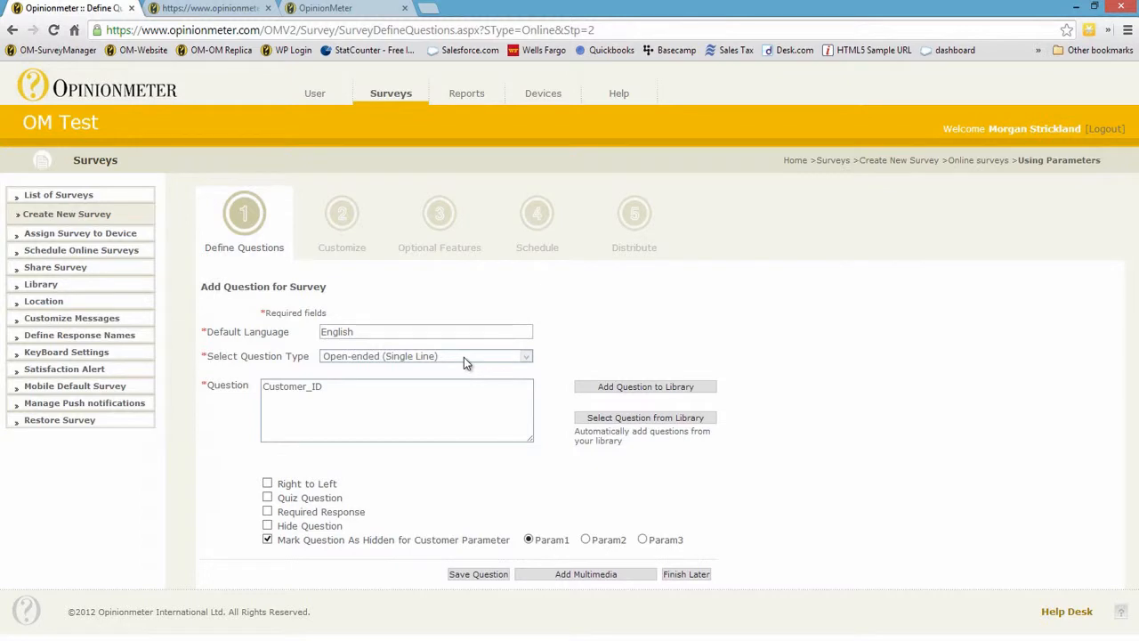
click(267, 542)
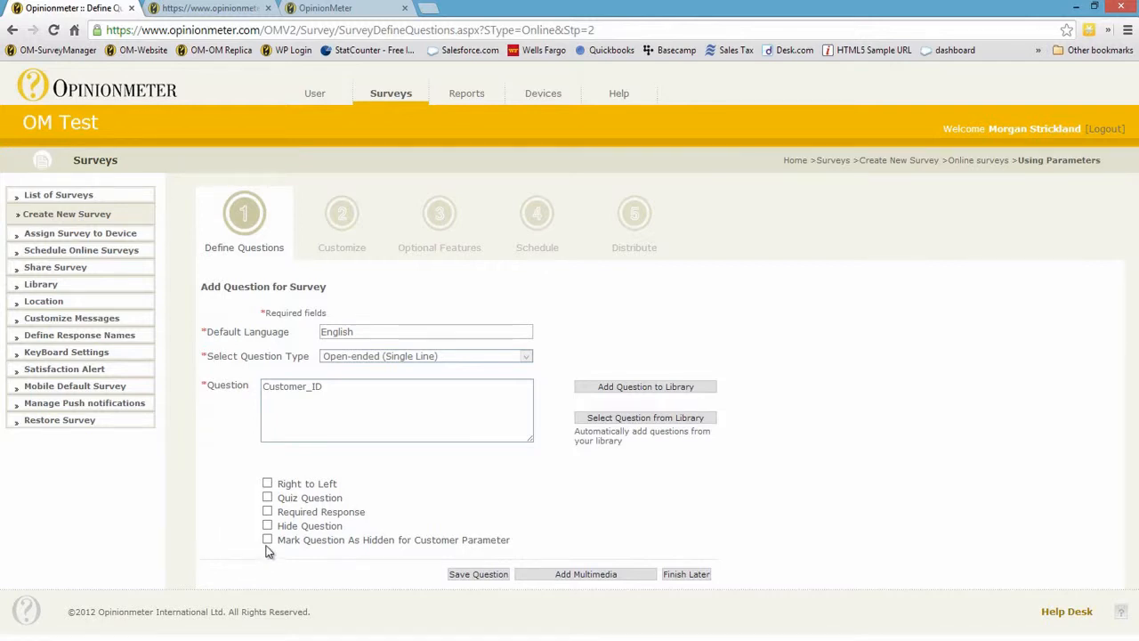
click(267, 540)
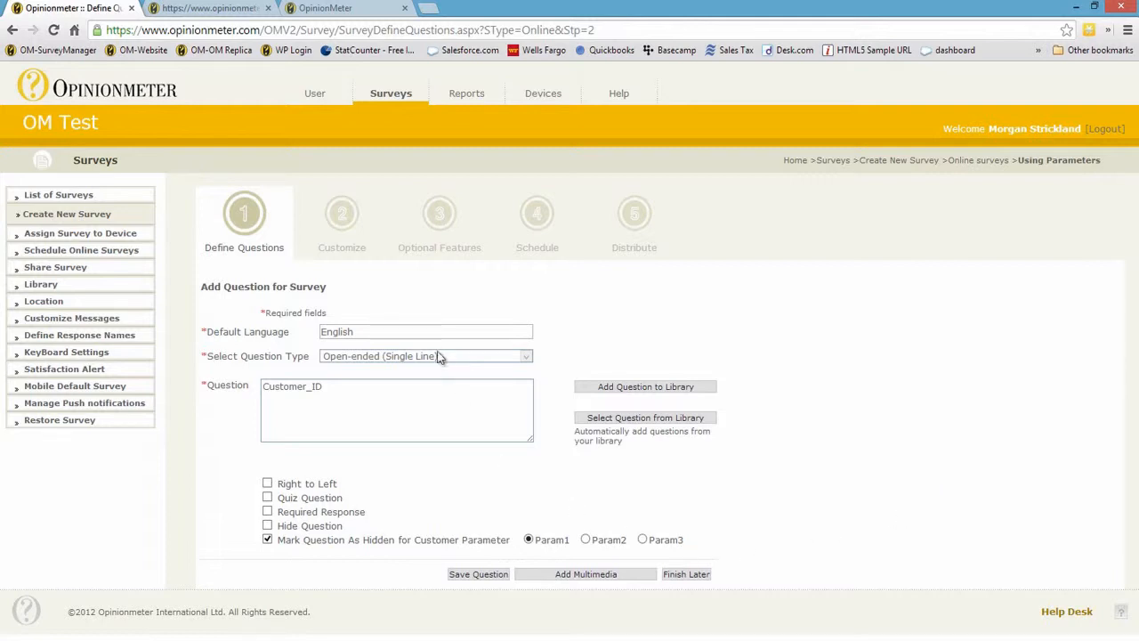
click(345, 395)
key(ctrl+a)
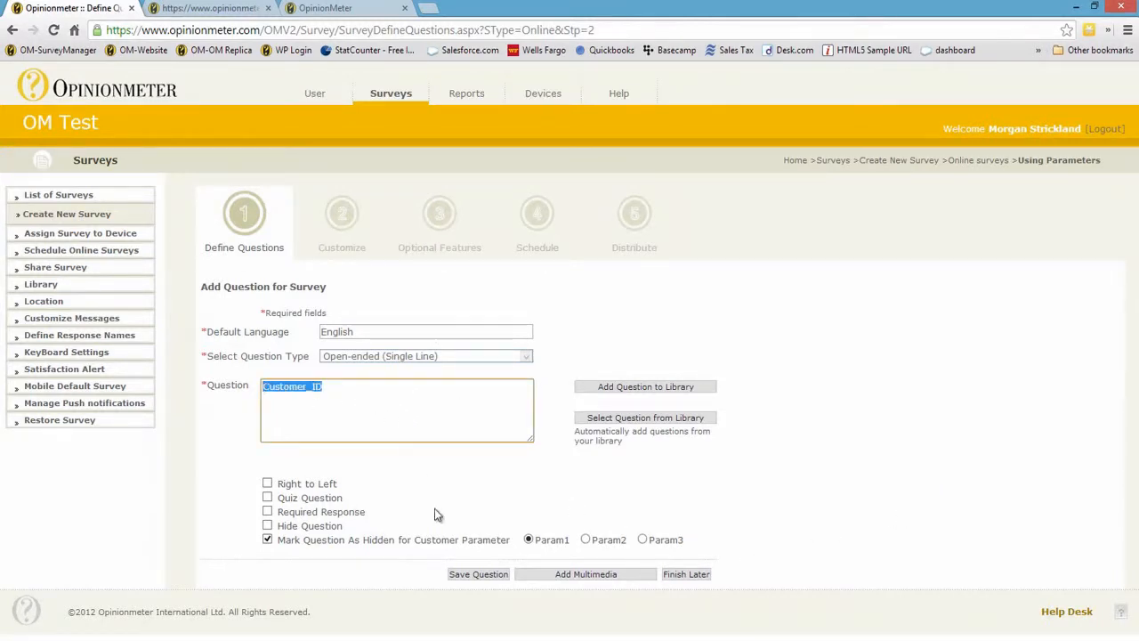
click(498, 579)
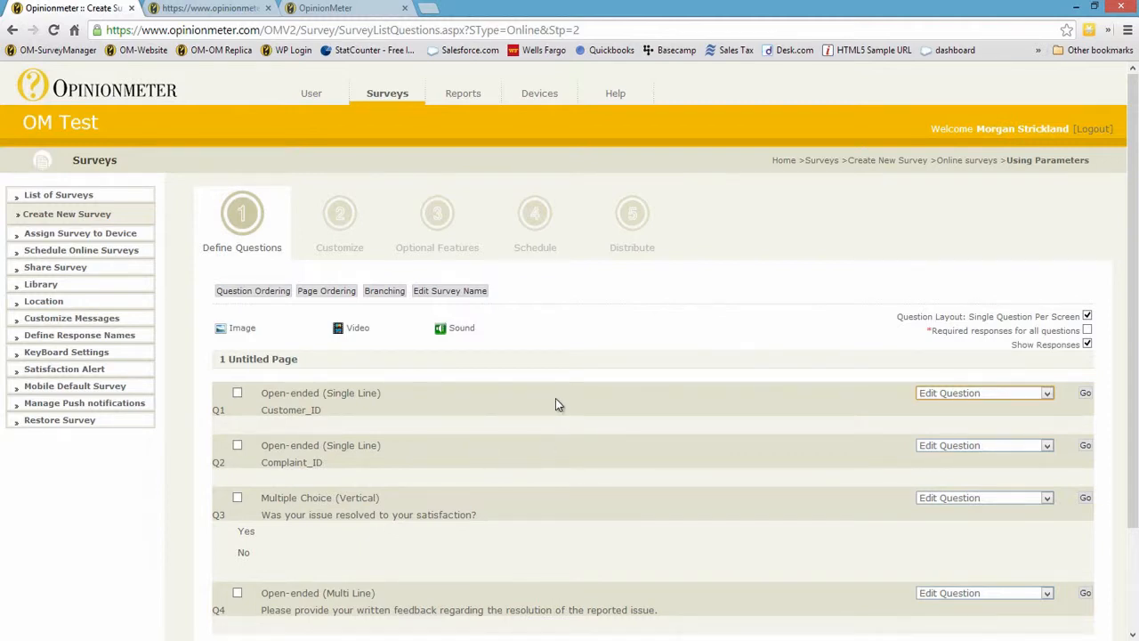
Examine the published survey's URL, covering its base link and the appended Param1 and Param2 values.
click(346, 11)
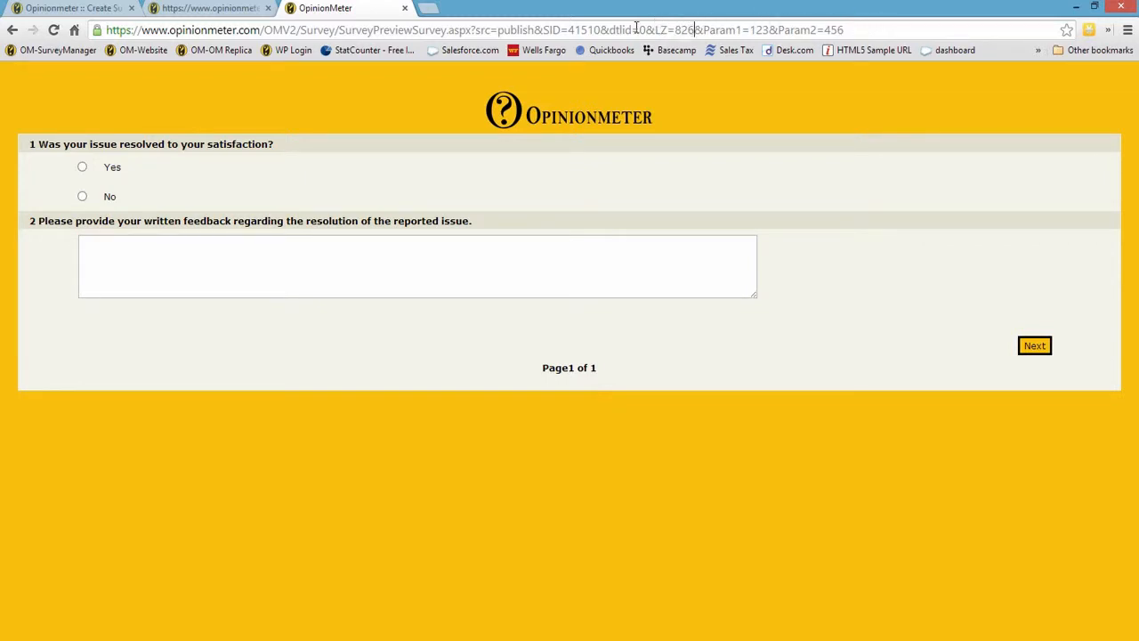
drag(695, 29, 28, 9)
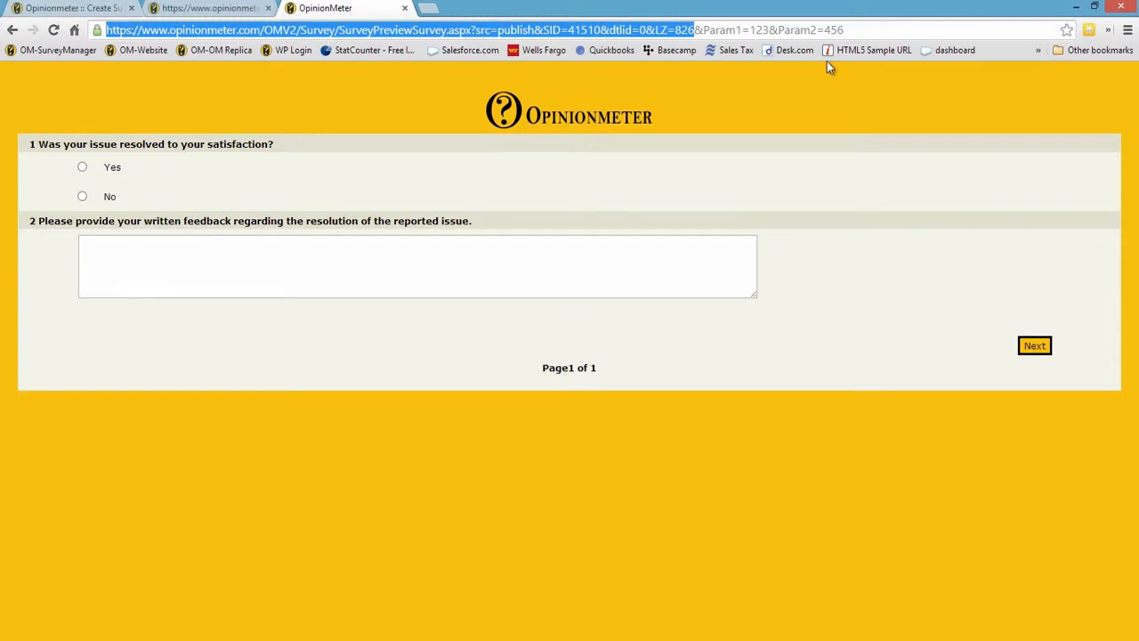
click(856, 28)
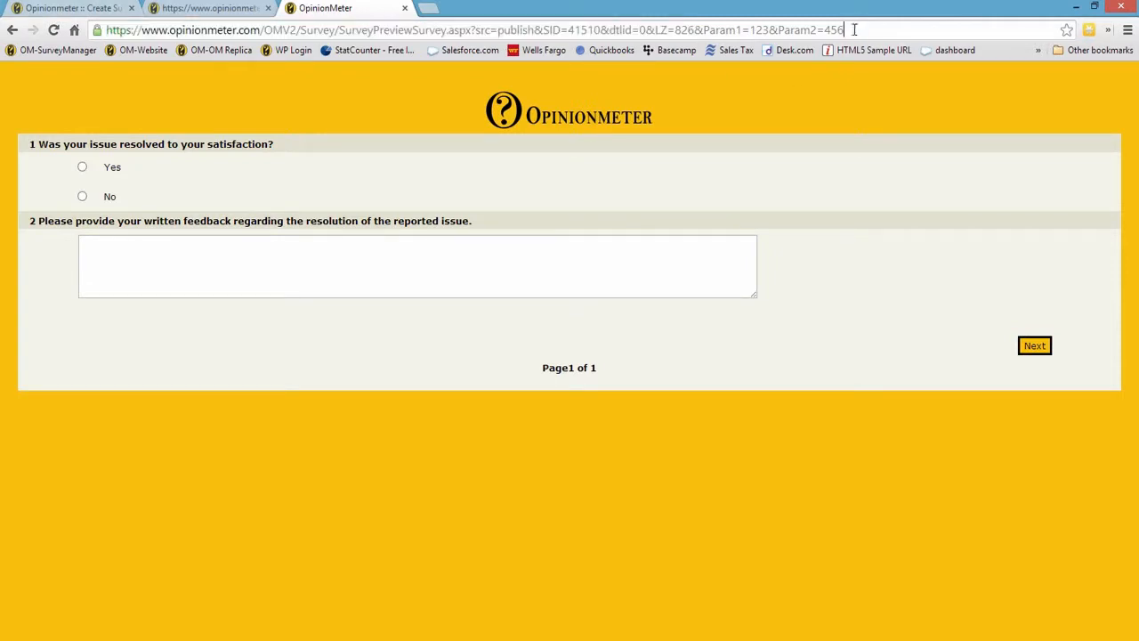
drag(851, 28, 695, 34)
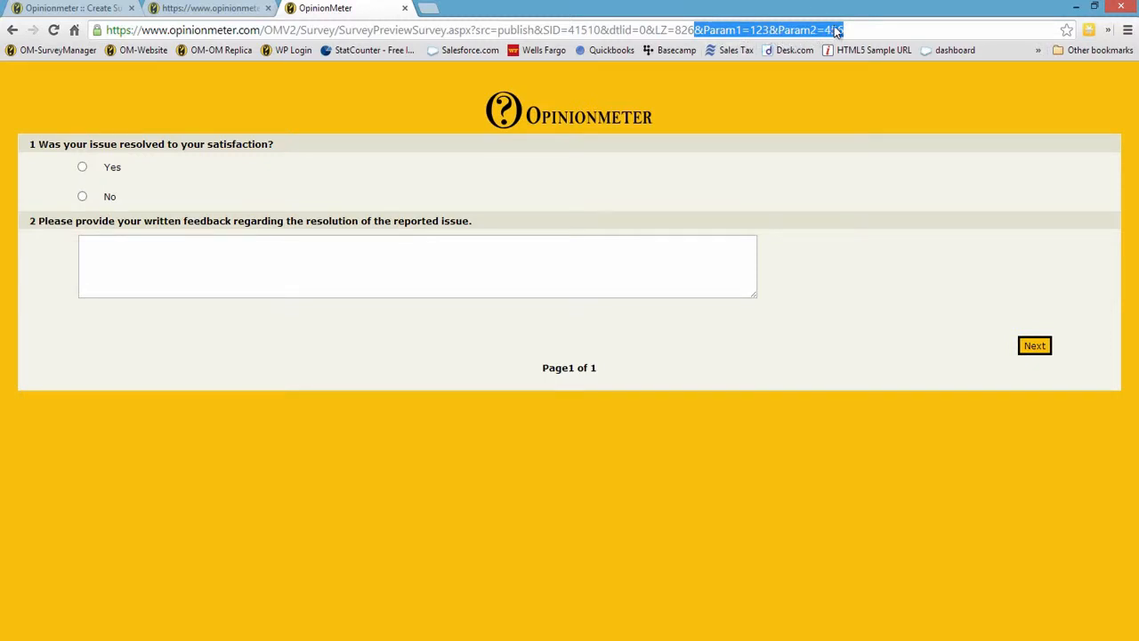
click(856, 31)
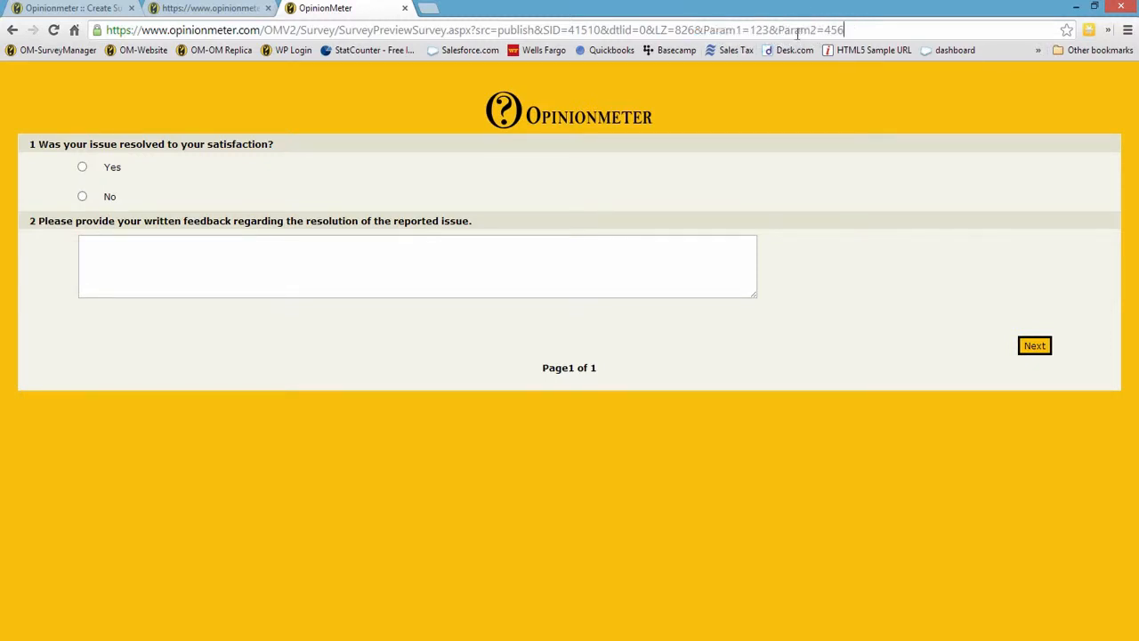
drag(768, 30, 749, 31)
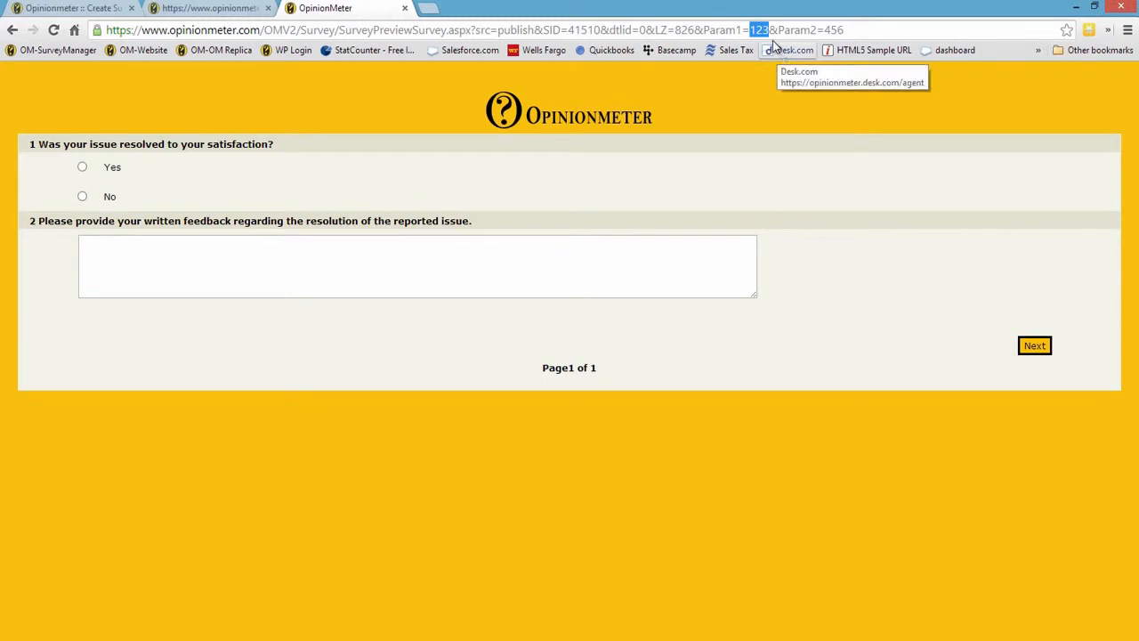
drag(845, 30, 823, 30)
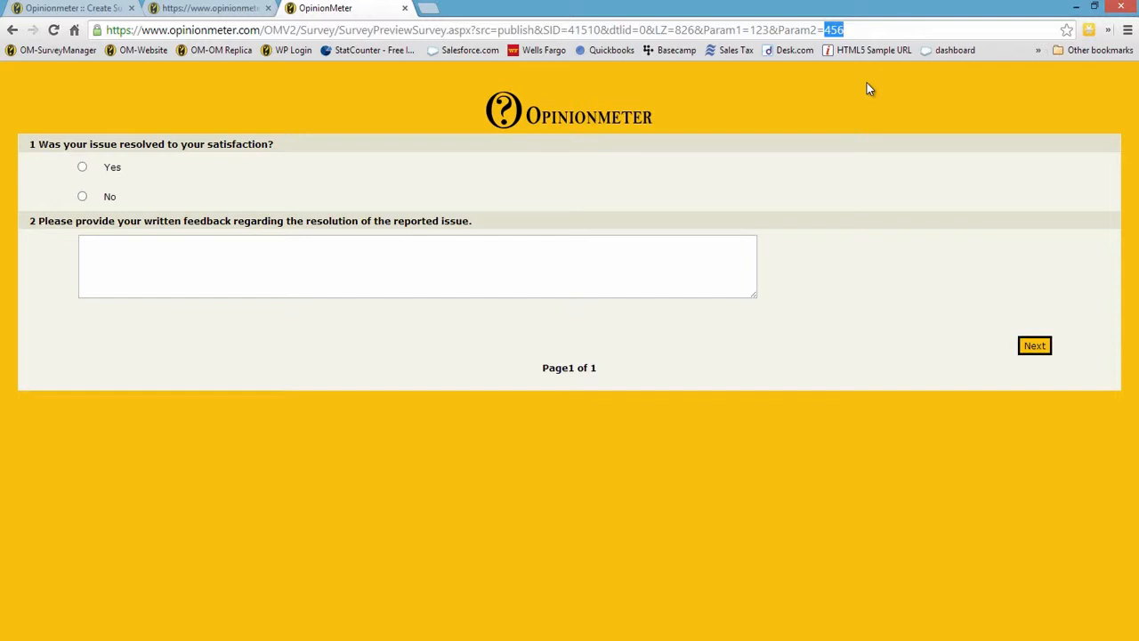
click(841, 94)
Check the exported response text file for the parameter values, the multiple-choice answer and the written feedback.
click(212, 9)
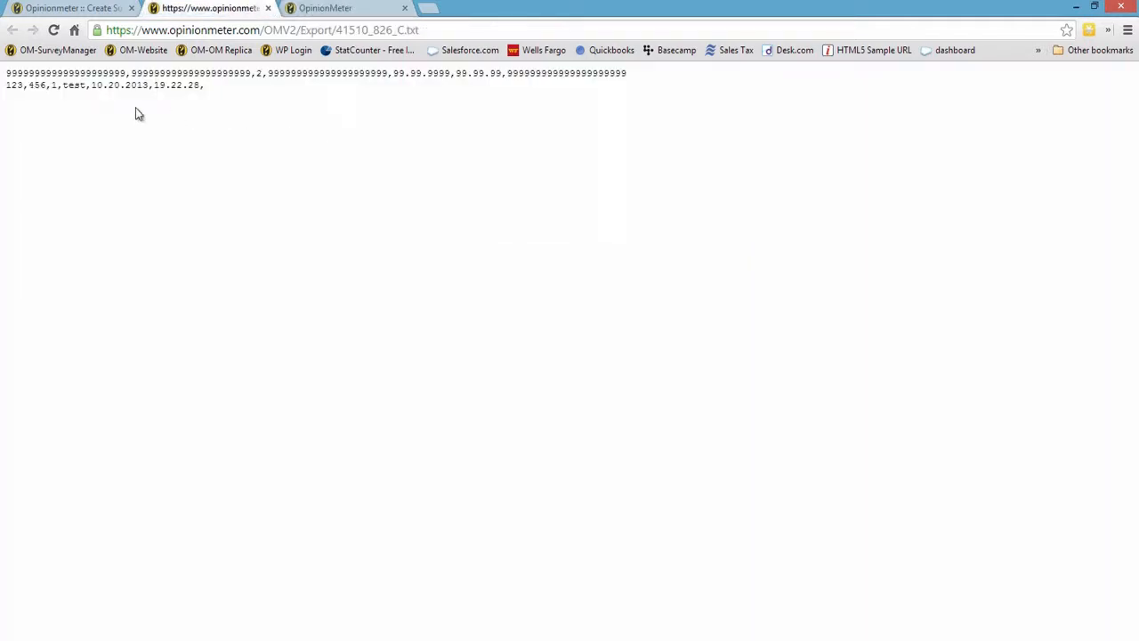
mouse_move(25, 85)
mouse_down()
mouse_move(7, 85)
mouse_move(45, 85)
mouse_move(30, 85)
mouse_up()
click(48, 107)
drag(58, 85, 51, 87)
drag(80, 89, 69, 89)
Answer the published survey with Yes and the feedback "test2", submit it, and close the thank-you page.
click(338, 8)
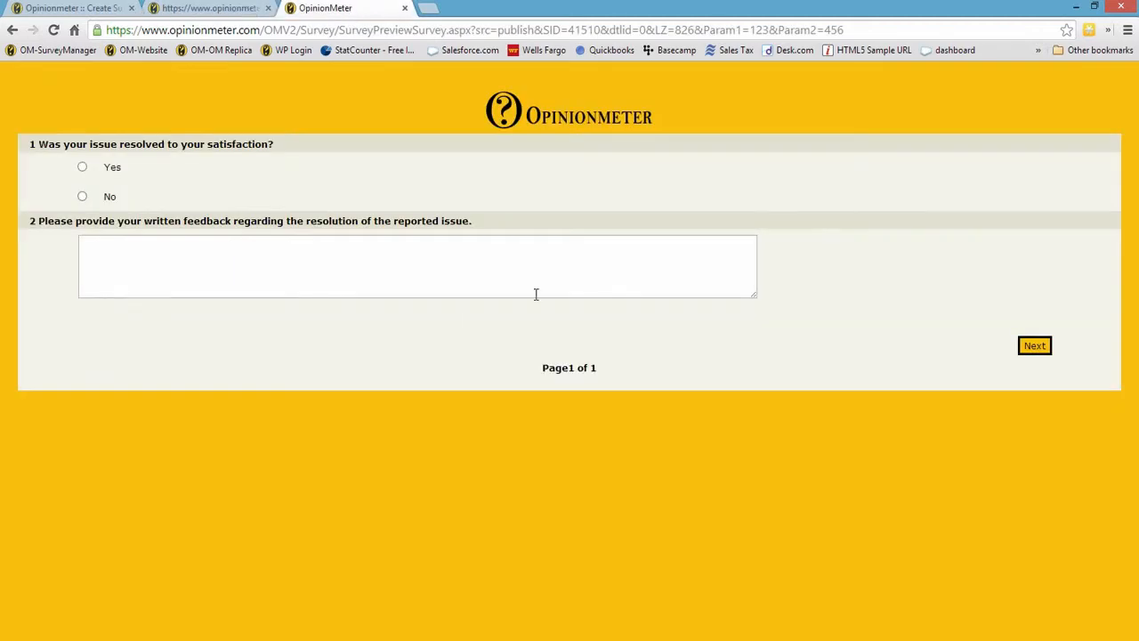
click(82, 168)
click(135, 259)
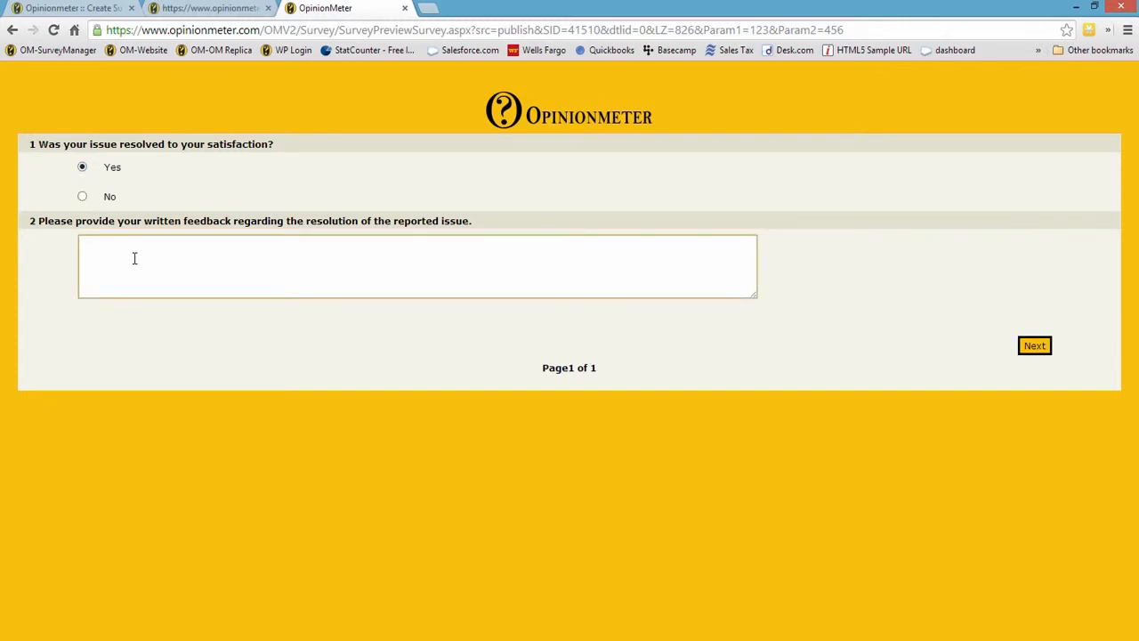
text(test2)
click(1033, 346)
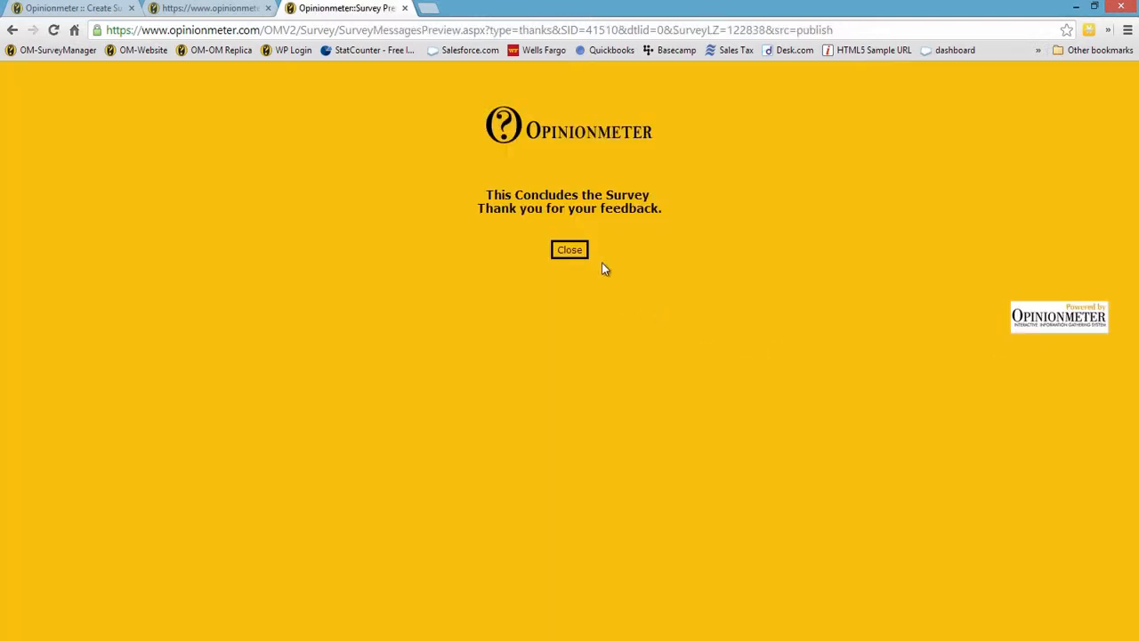
click(570, 249)
Run the Using Parameters analysis report and examine its Customer_ID and Complaint_ID questions.
click(123, 10)
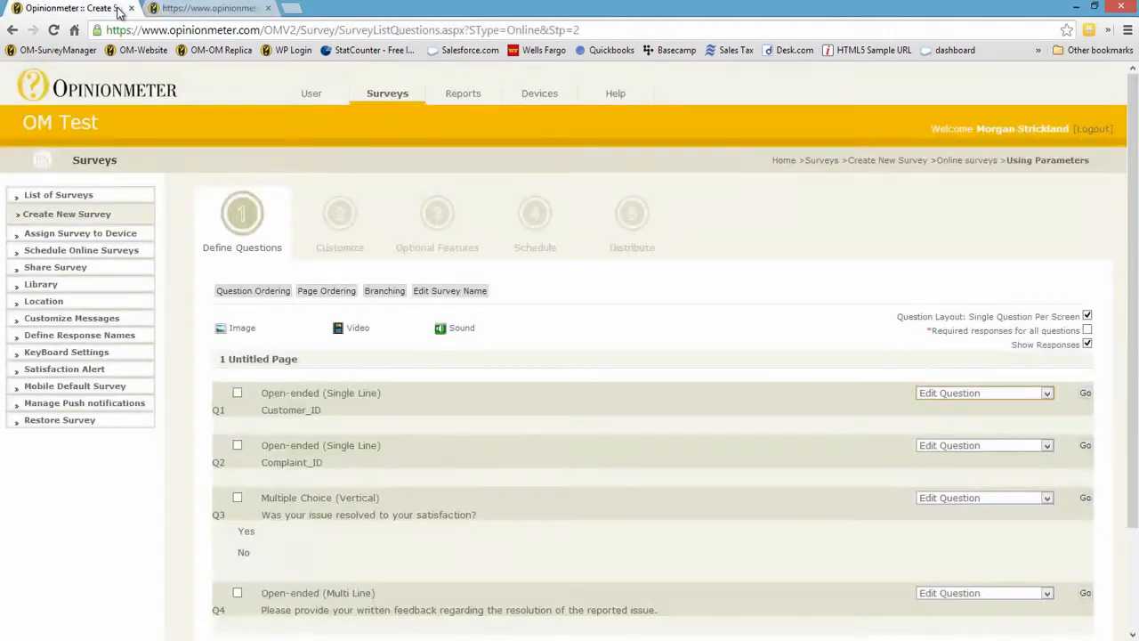
click(463, 94)
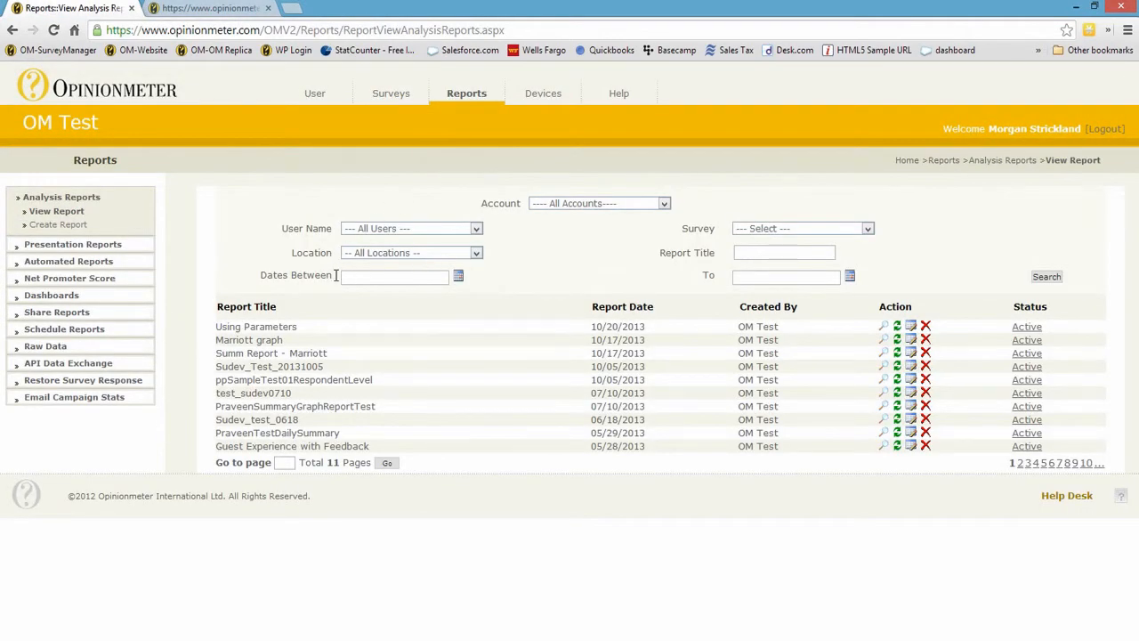
click(896, 328)
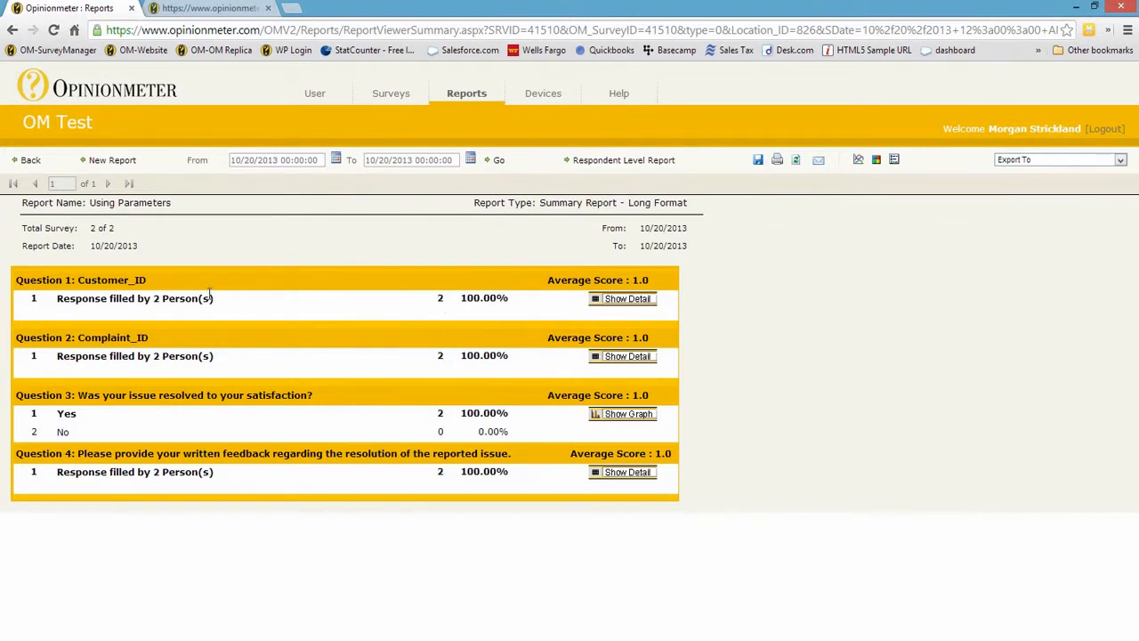
drag(147, 280, 80, 282)
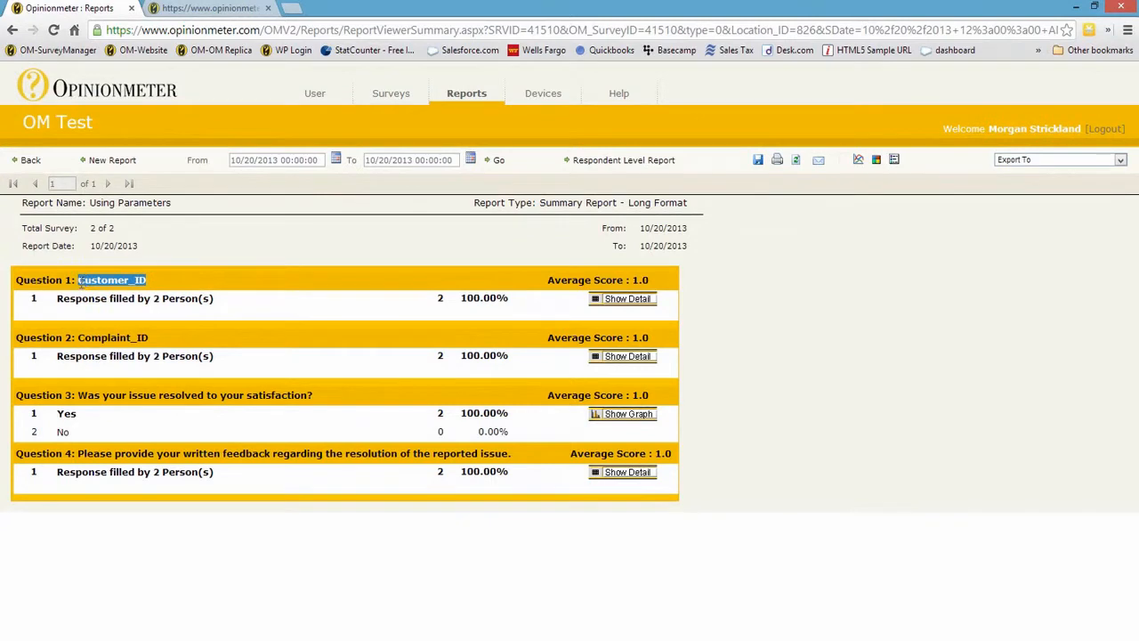
drag(147, 338, 79, 336)
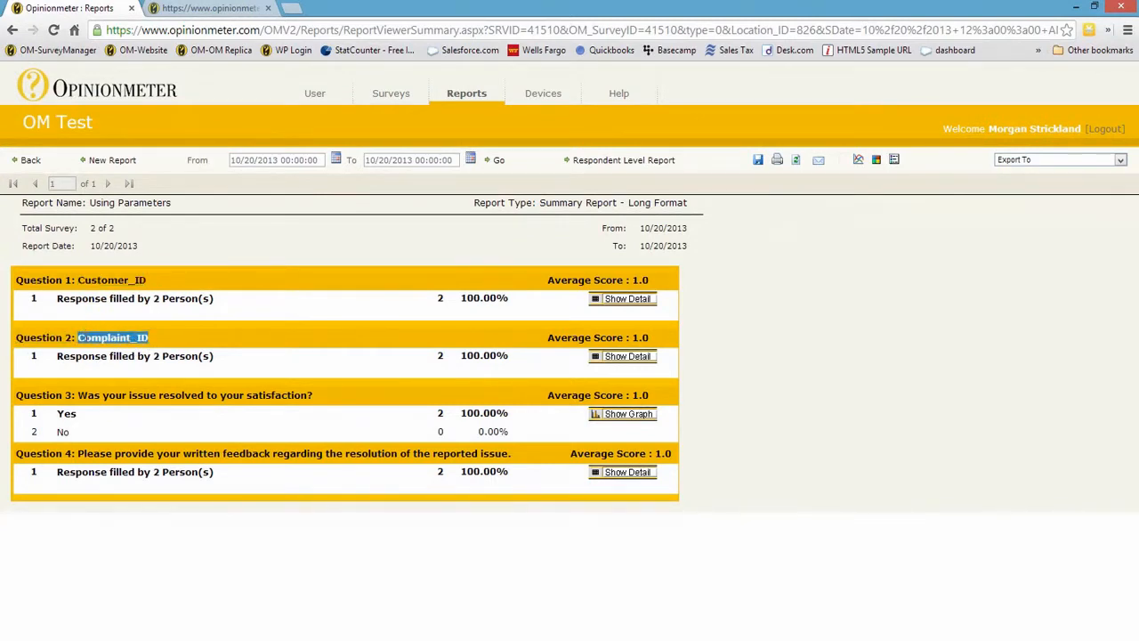
click(216, 347)
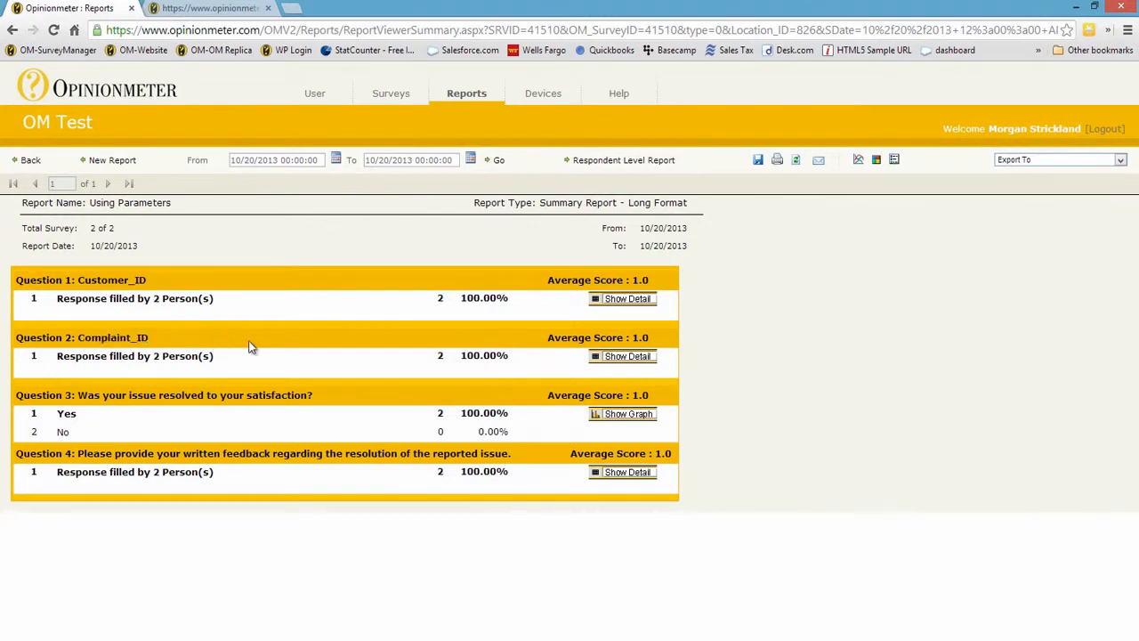